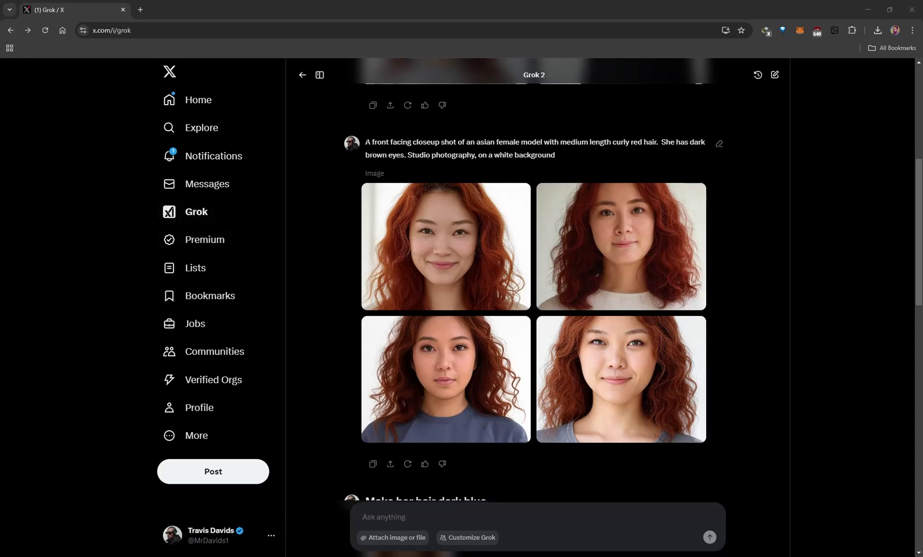
Examine the red-haired model prompt, highlighting its hair description, eye colour, and studio photography on a white background wording
{"action": "left_click_drag", "start_coordinate": [366, 142], "coordinate": [555, 155]}
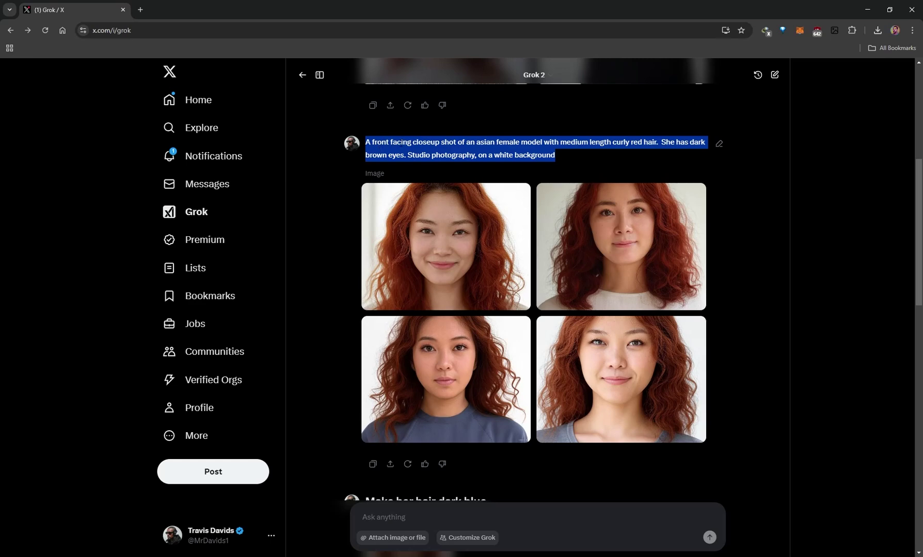
{"action": "left_click", "coordinate": [401, 143]}
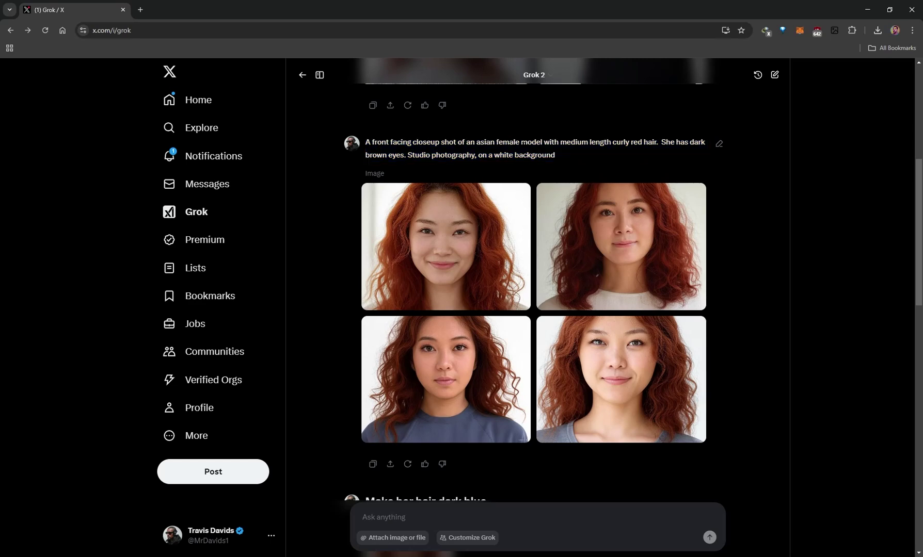
{"action": "left_click_drag", "start_coordinate": [560, 142], "coordinate": [649, 142]}
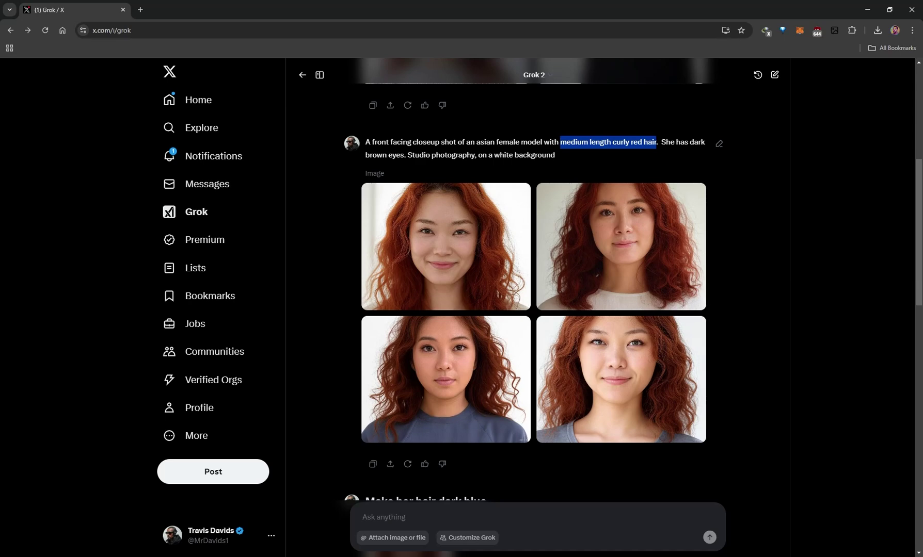
{"action": "left_click_drag", "start_coordinate": [661, 142], "coordinate": [414, 155]}
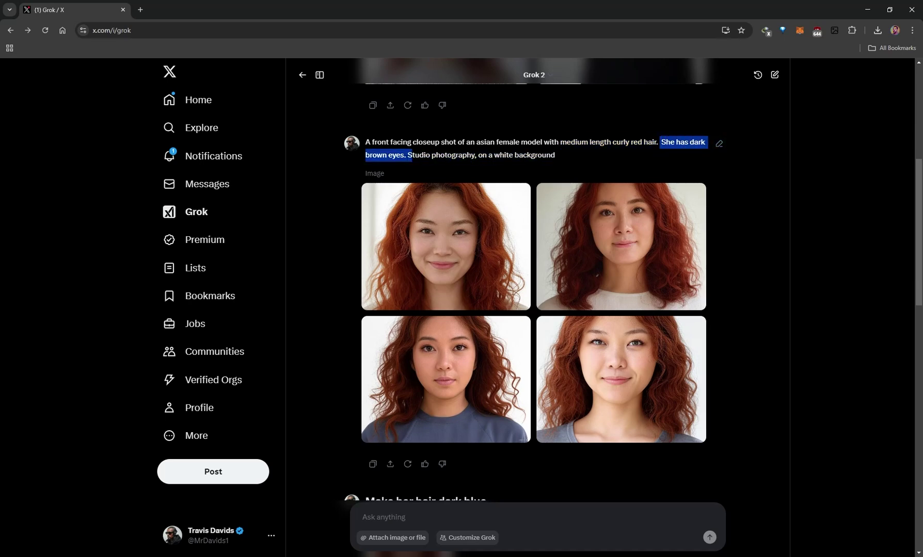
{"action": "left_click", "coordinate": [413, 155]}
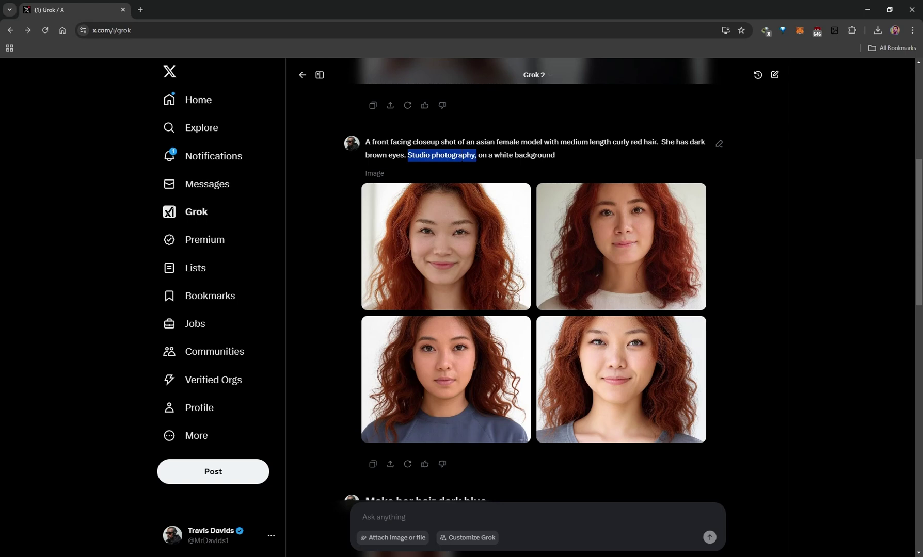
{"action": "left_click_drag", "start_coordinate": [471, 155], "coordinate": [541, 156]}
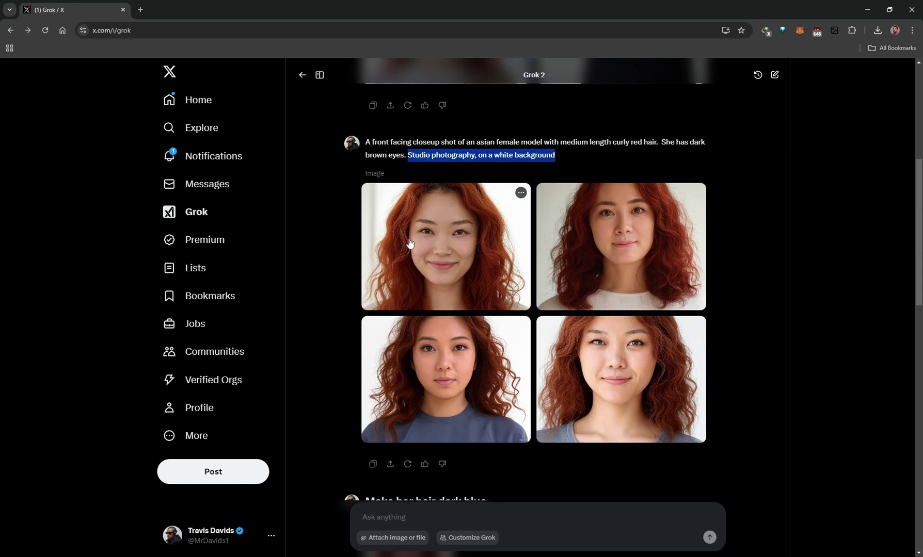
Open the first red-haired portrait in Grok's image editing view and close it without describing a change
{"action": "left_click", "coordinate": [521, 194]}
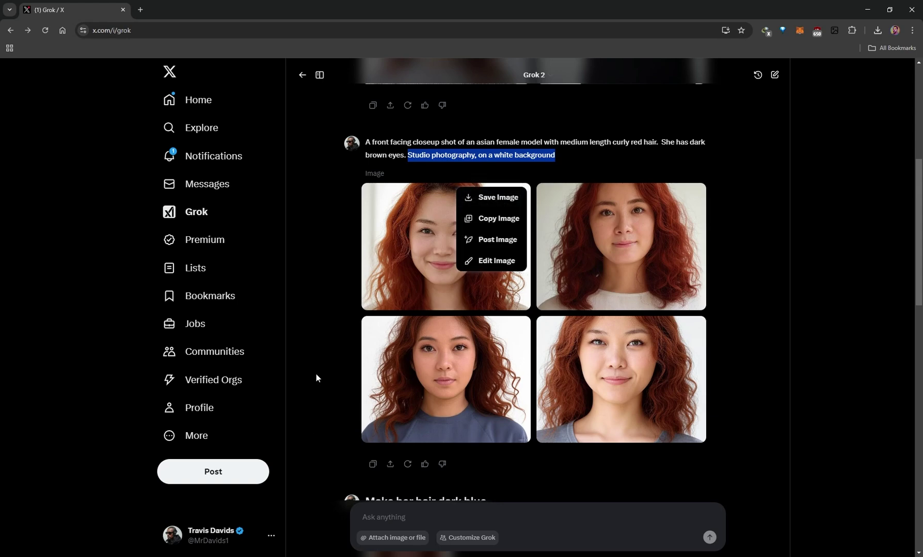
{"action": "left_click", "coordinate": [488, 263]}
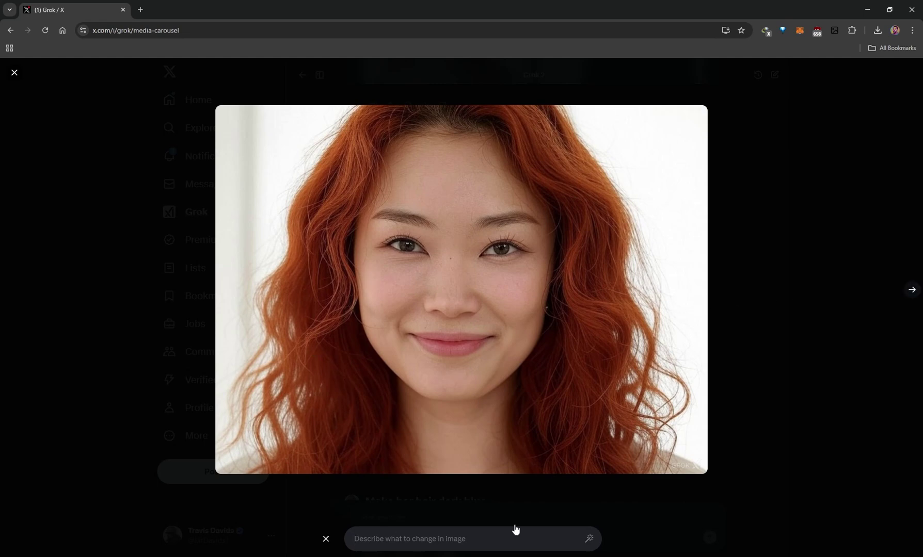
{"action": "left_click", "coordinate": [815, 351]}
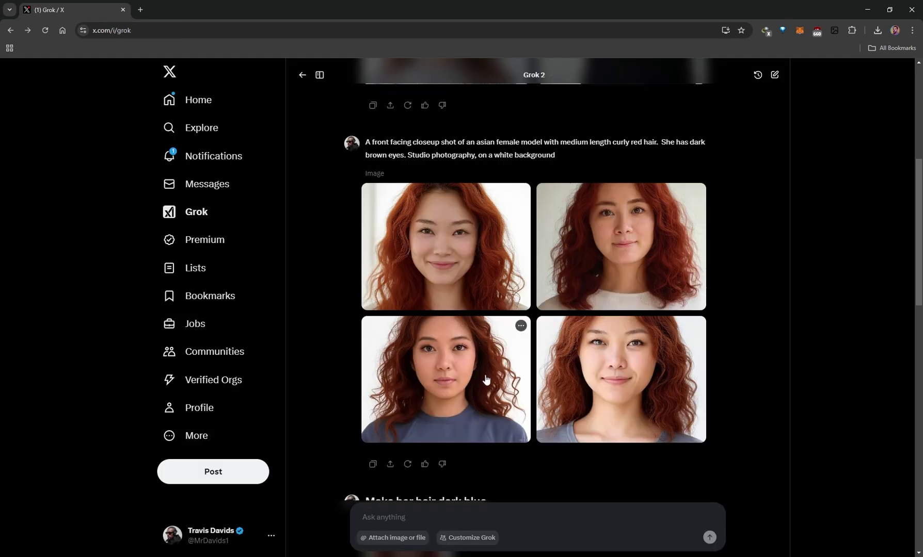
Review the edited portraits for "Make her hair dark blue" and "She is wearing black sunglasses" against the original image
{"action": "scroll", "coordinate": [484, 374], "scroll_direction": "down", "scroll_amount": 7}
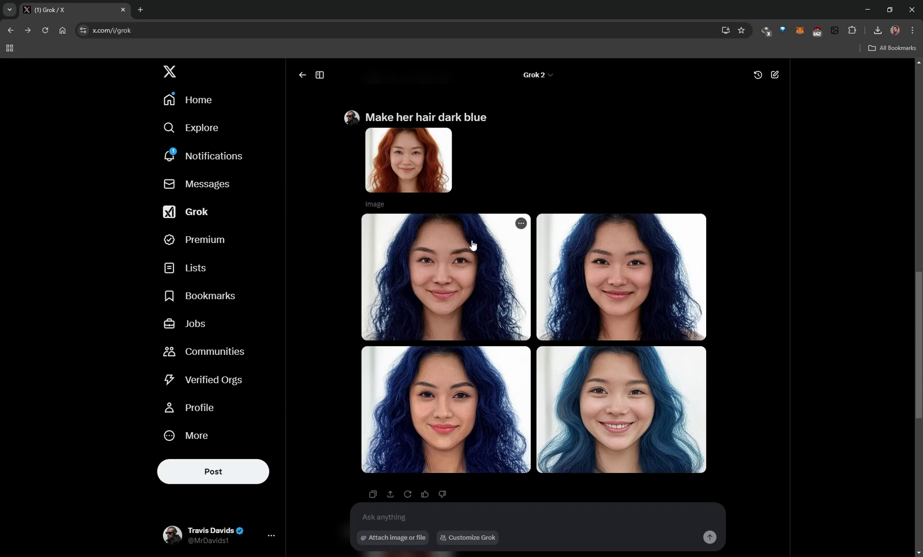
{"action": "scroll", "coordinate": [494, 279], "scroll_direction": "up", "scroll_amount": 6}
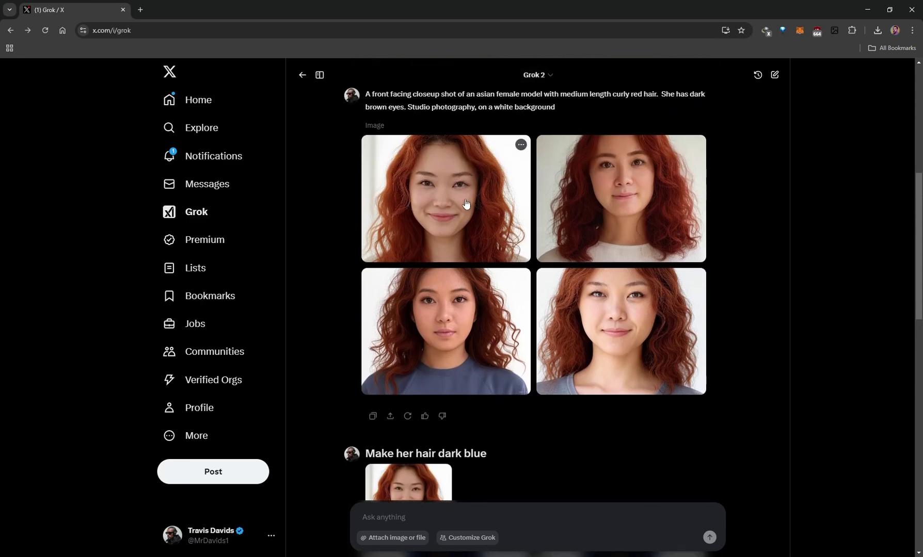
{"action": "scroll", "coordinate": [485, 309], "scroll_direction": "down", "scroll_amount": 8}
{"action": "scroll", "coordinate": [490, 357], "scroll_direction": "down", "scroll_amount": 3}
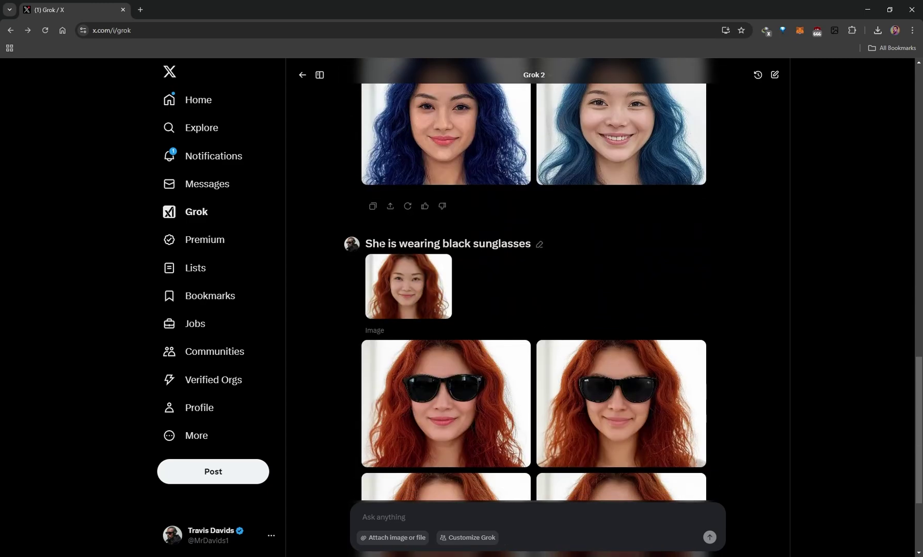
{"action": "scroll", "coordinate": [488, 341], "scroll_direction": "down", "scroll_amount": 3}
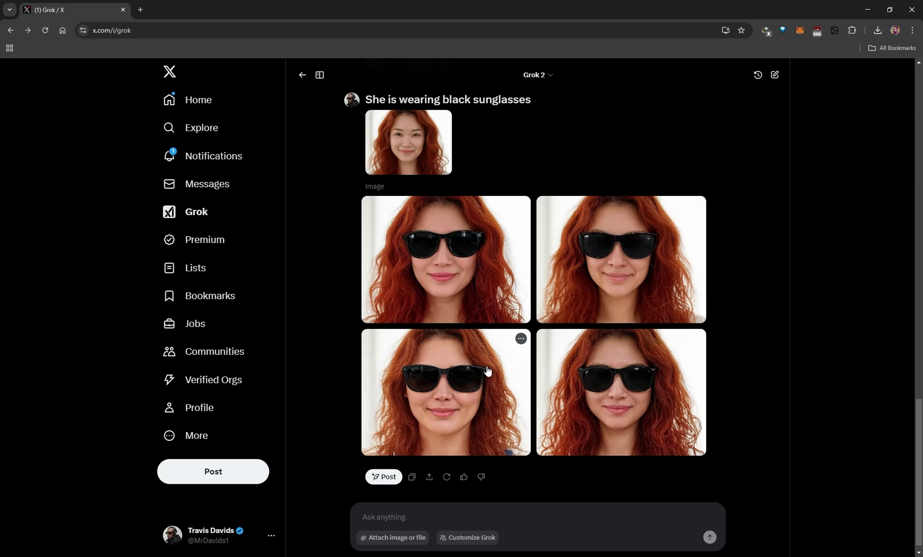
{"action": "scroll", "coordinate": [468, 337], "scroll_direction": "up", "scroll_amount": 1}
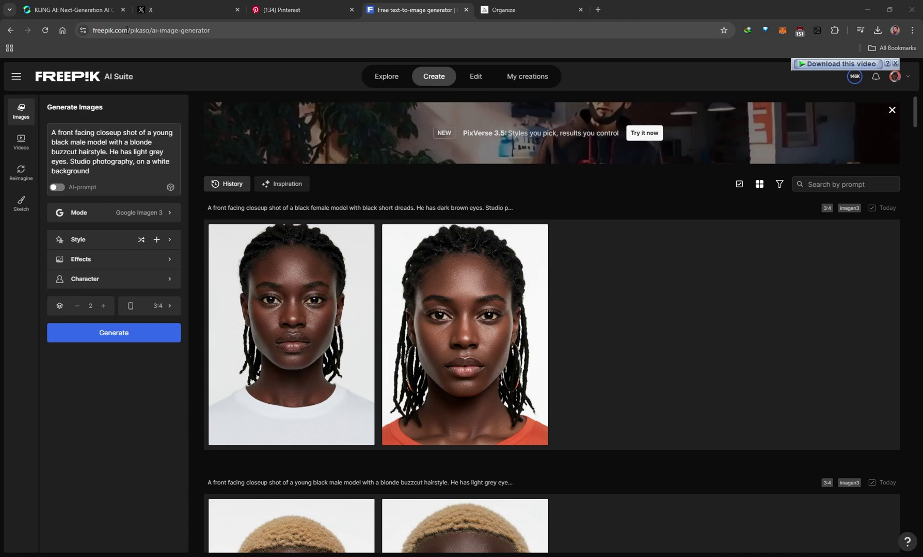
Switch to Freepik's AI image generator and view its available generation modes, including Google Imagen 3
{"action": "double_click", "coordinate": [92, 30]}
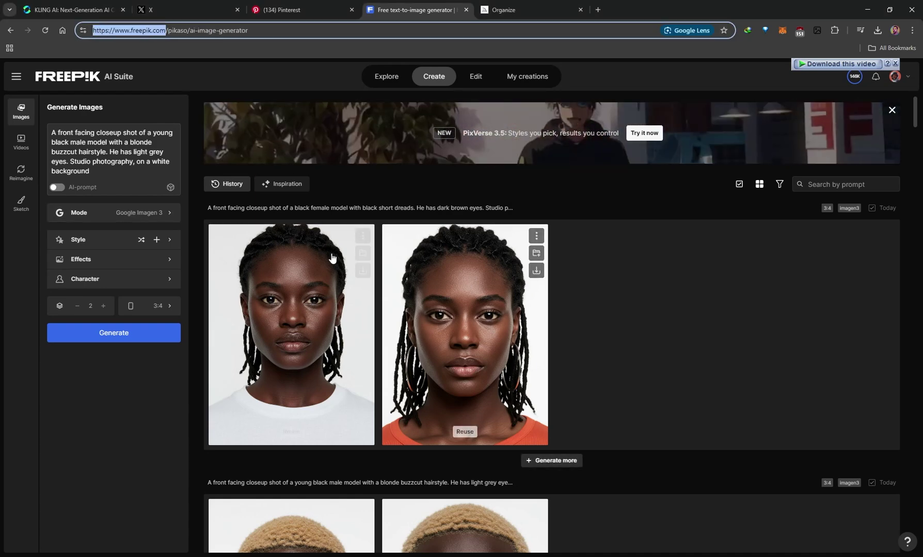
{"action": "left_click", "coordinate": [160, 212]}
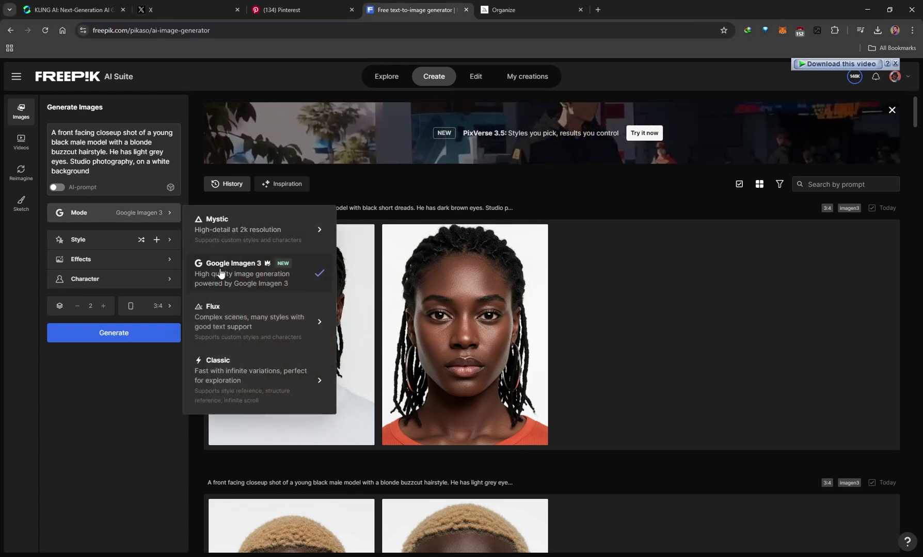
{"action": "left_click", "coordinate": [645, 298]}
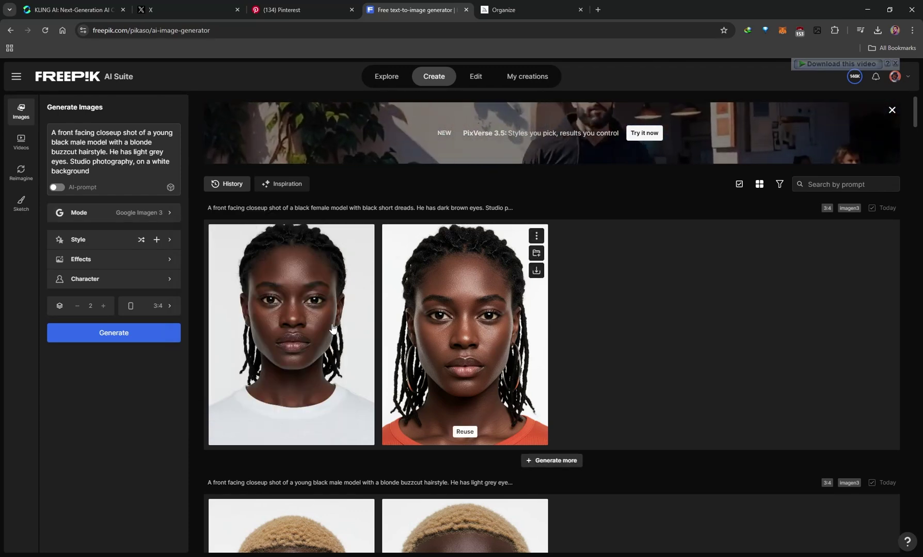
Switch to Midjourney, leave the enlarged image and select a blonde buzzcut portrait with green sunglasses from the 16 Nov 2024 archive
{"action": "left_click", "coordinate": [496, 10]}
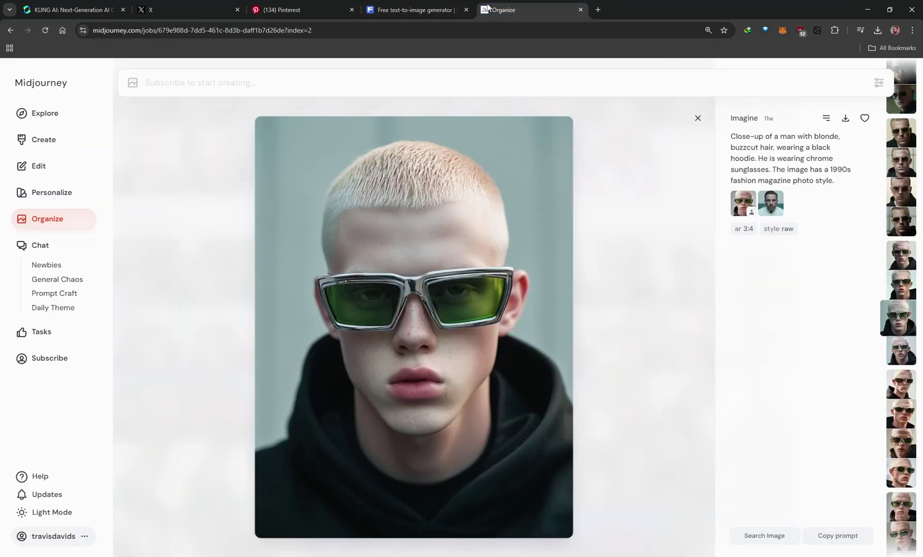
{"action": "left_click", "coordinate": [698, 119]}
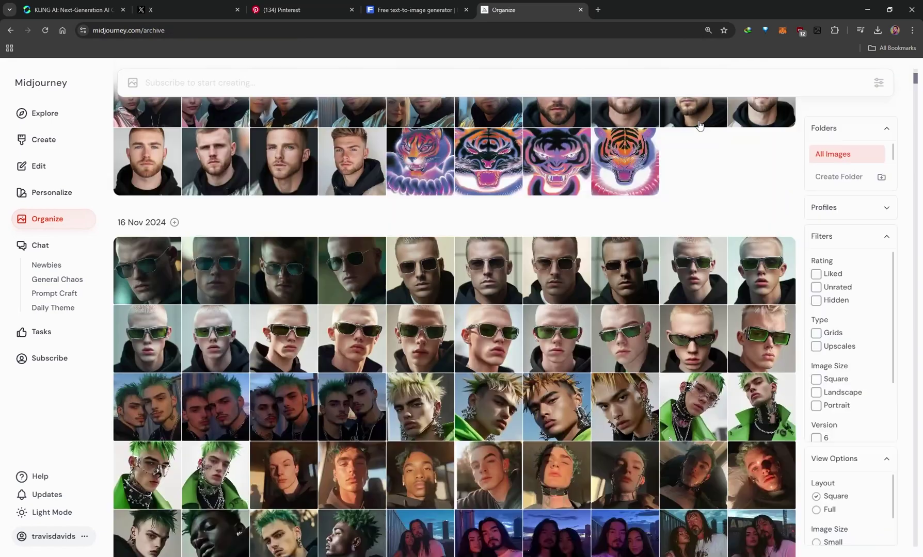
{"action": "left_click", "coordinate": [154, 343]}
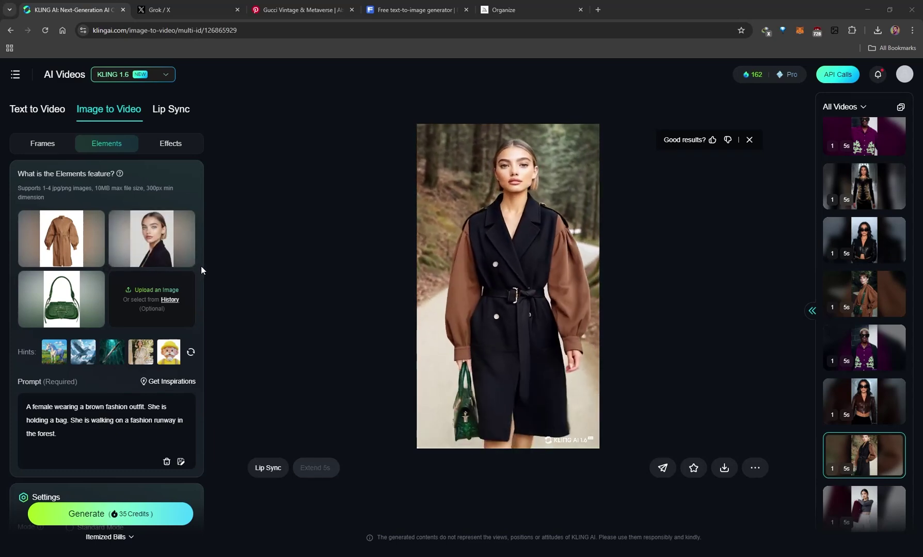
Compare the brown coat and model portrait references with the generated forest runway video in Kling AI
{"action": "mouse_move", "coordinate": [161, 261]}
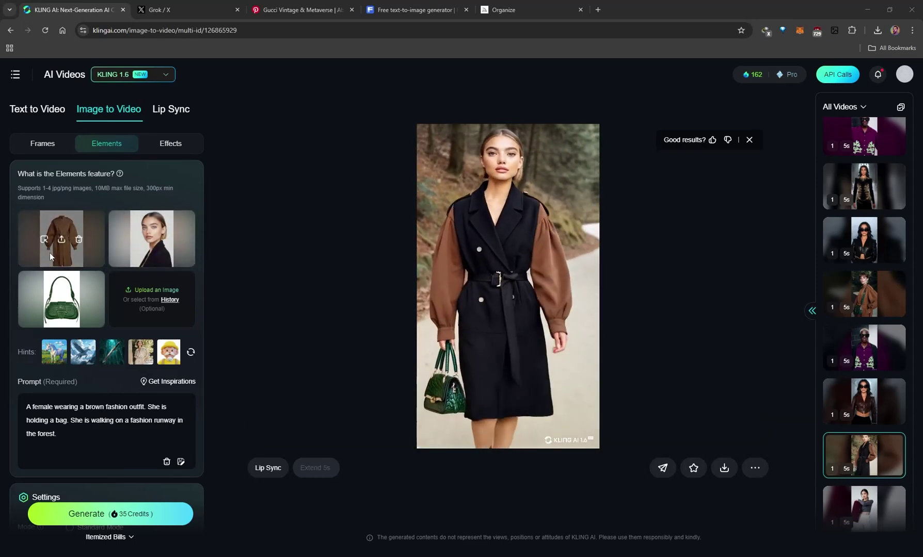
{"action": "mouse_move", "coordinate": [579, 266]}
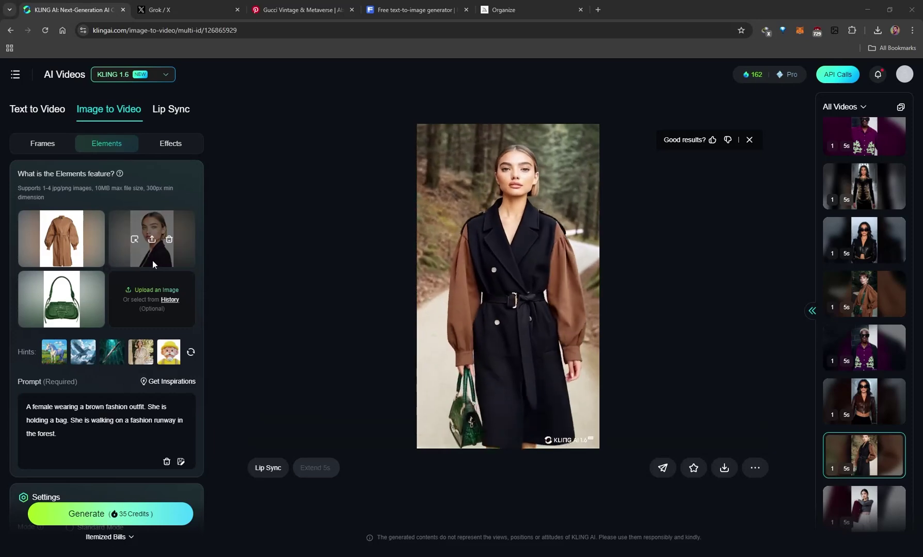
{"action": "mouse_move", "coordinate": [55, 229]}
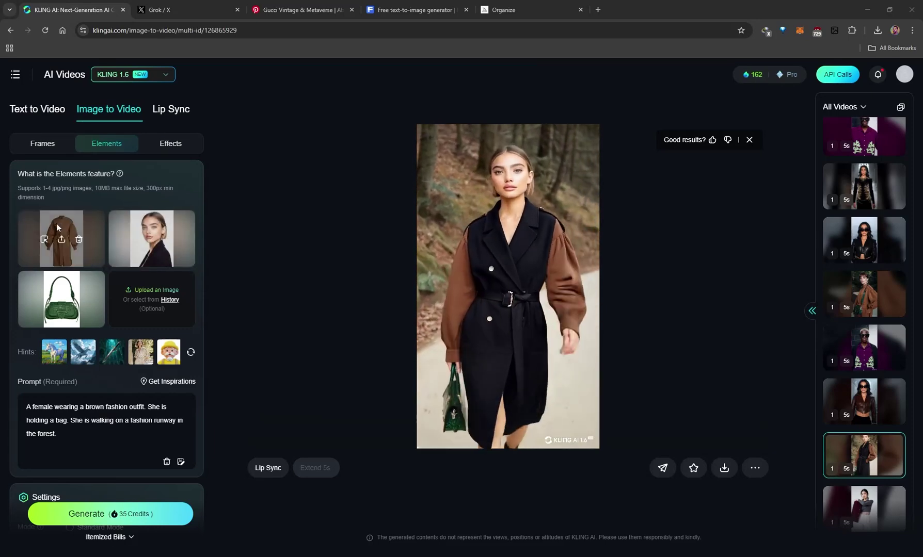
{"action": "mouse_move", "coordinate": [525, 261]}
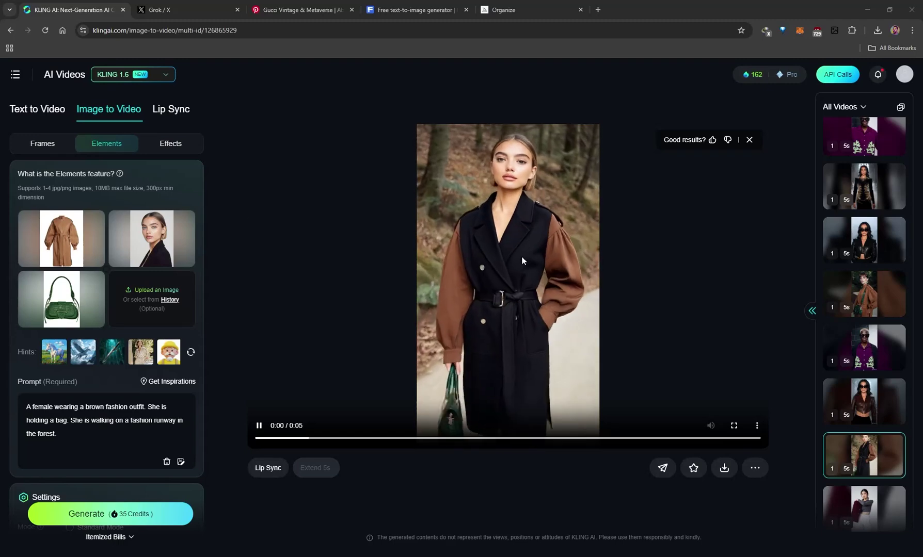
{"action": "mouse_move", "coordinate": [190, 240]}
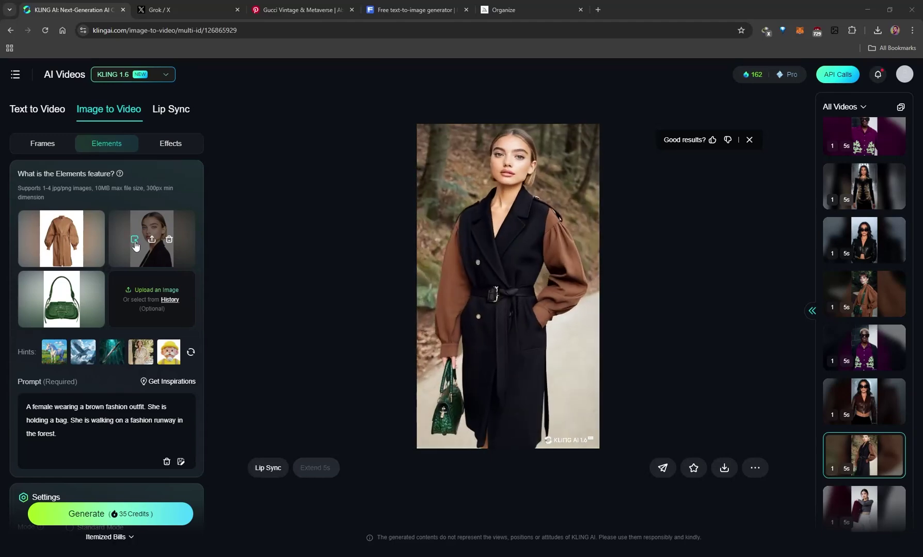
Try limiting the portrait reference's element selection to the model's head
{"action": "left_click", "coordinate": [135, 240]}
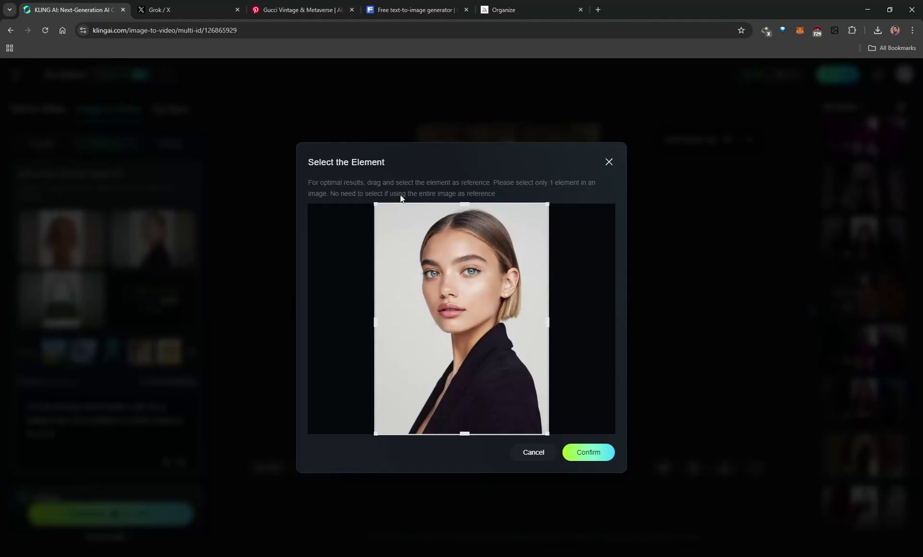
{"action": "left_click_drag", "start_coordinate": [548, 430], "coordinate": [549, 340]}
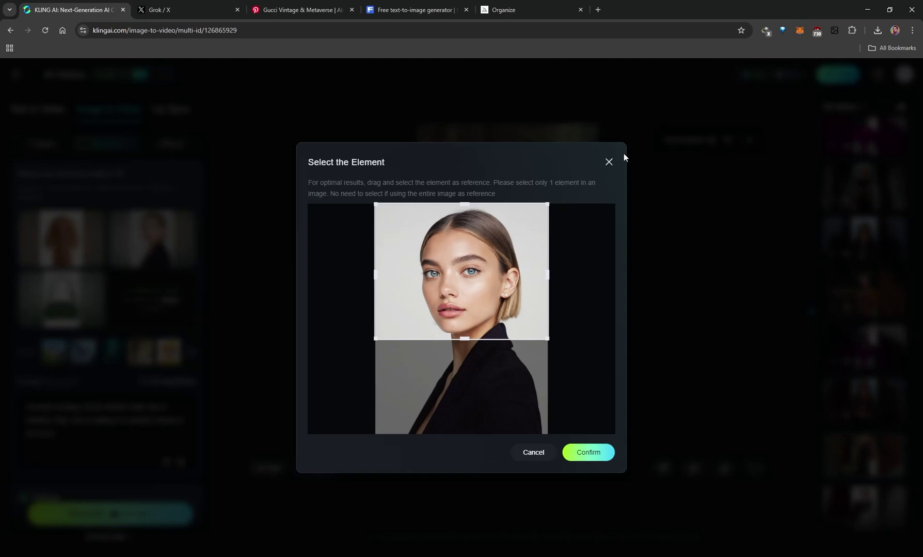
{"action": "left_click", "coordinate": [609, 163]}
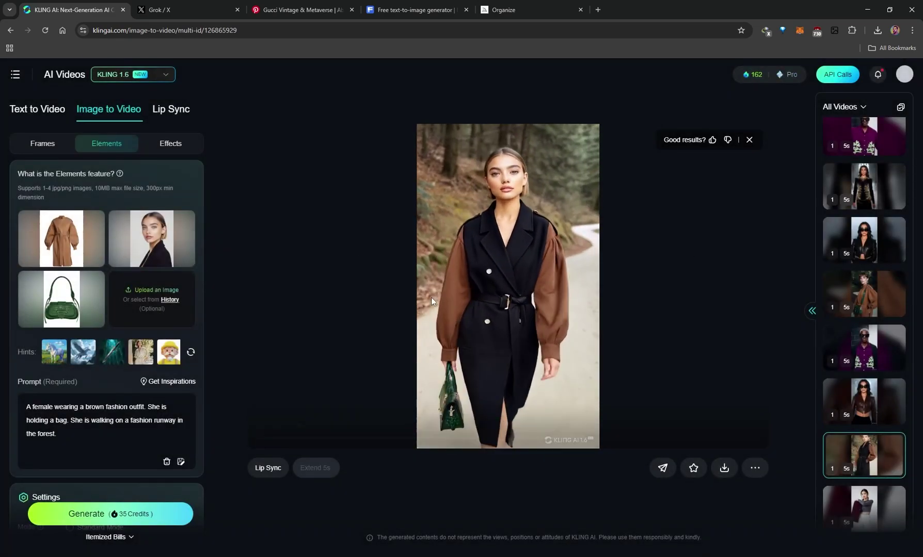
Select the generated video of the woman in the full brown coat from the video history
{"action": "scroll", "coordinate": [880, 155], "scroll_direction": "down", "scroll_amount": 5}
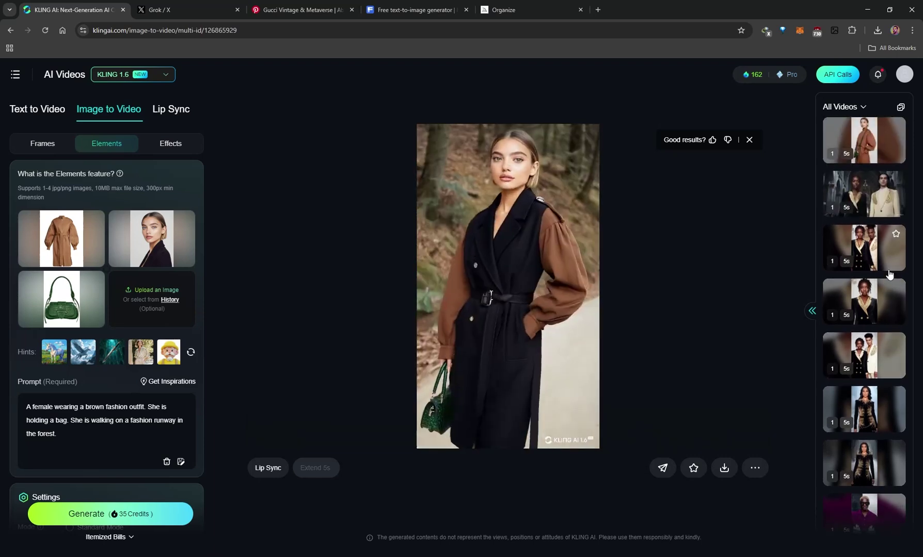
{"action": "left_click", "coordinate": [884, 139]}
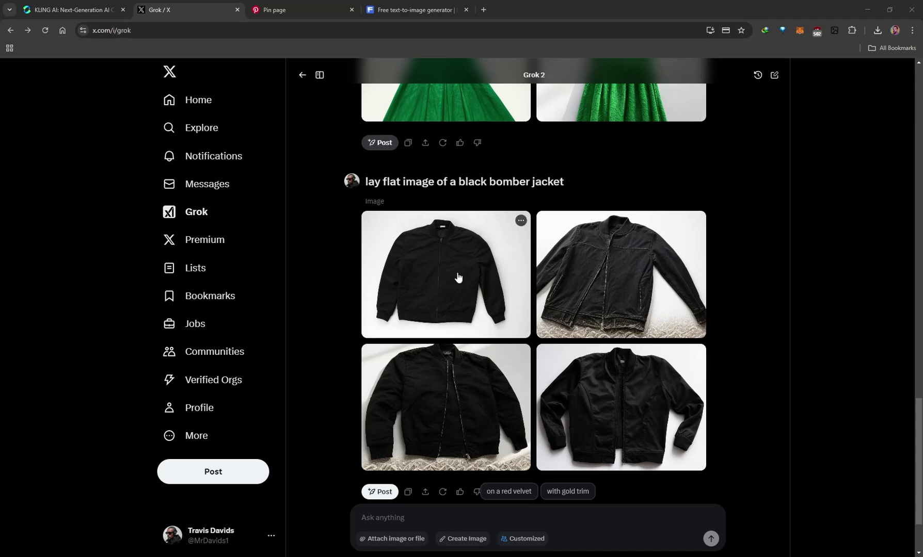
View the first black bomber jacket image and the blue collared jacket image at full size in Grok
{"action": "left_click", "coordinate": [445, 295]}
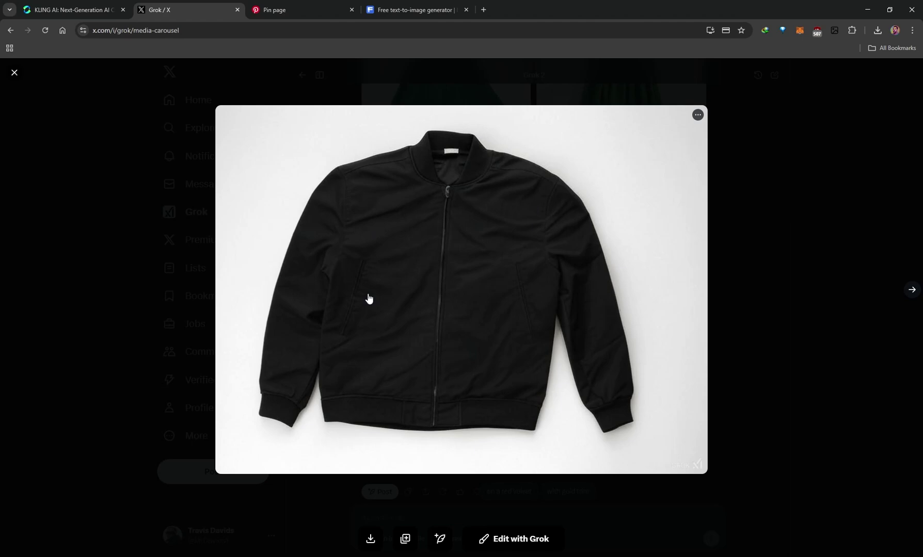
{"action": "left_click", "coordinate": [757, 232]}
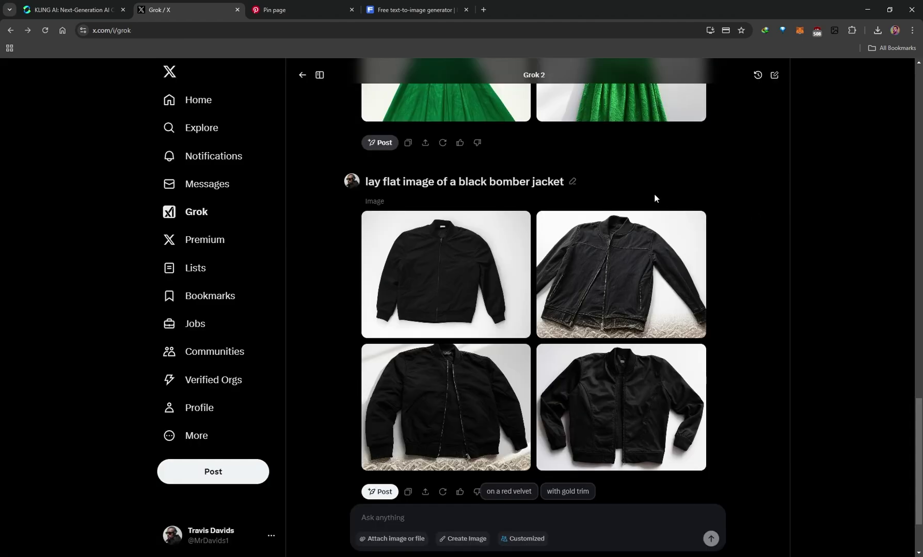
{"action": "scroll", "coordinate": [505, 288], "scroll_direction": "up", "scroll_amount": 15}
{"action": "scroll", "coordinate": [504, 287], "scroll_direction": "up", "scroll_amount": 3}
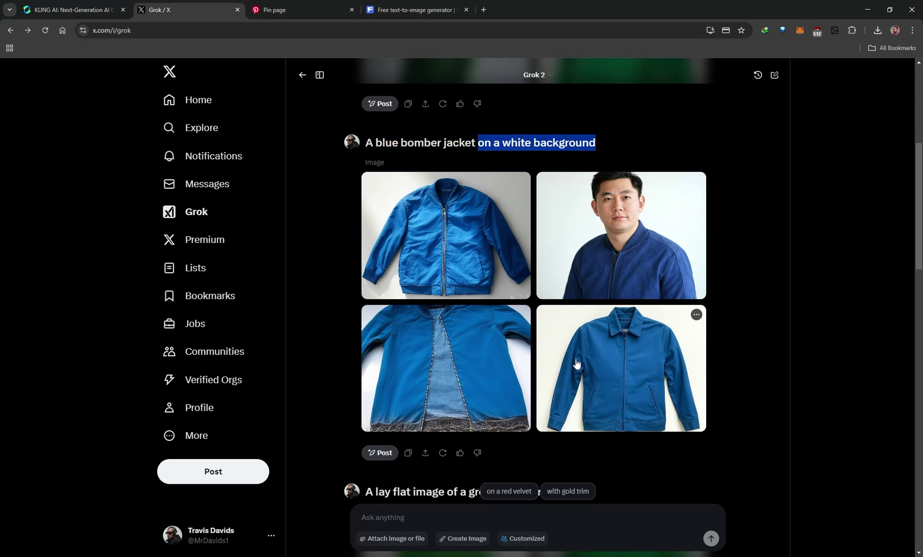
{"action": "left_click", "coordinate": [588, 346]}
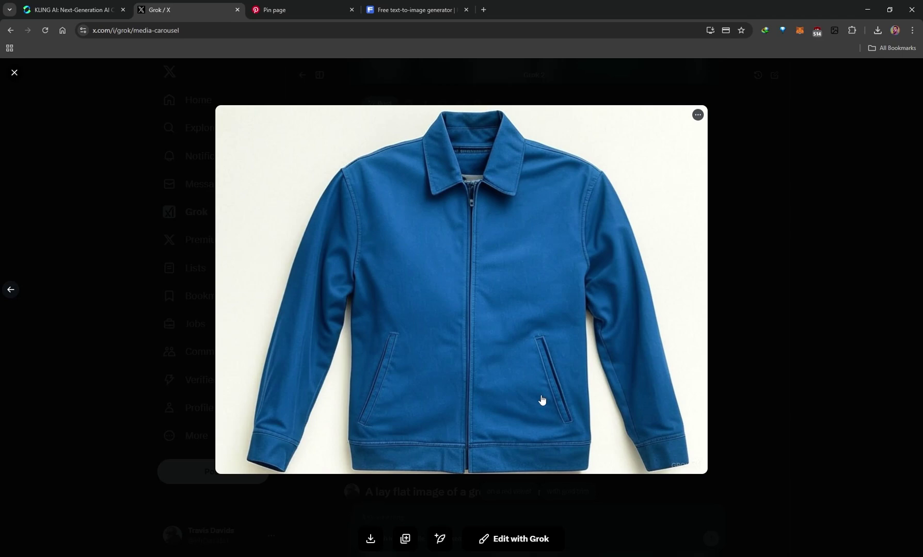
{"action": "left_click", "coordinate": [790, 218]}
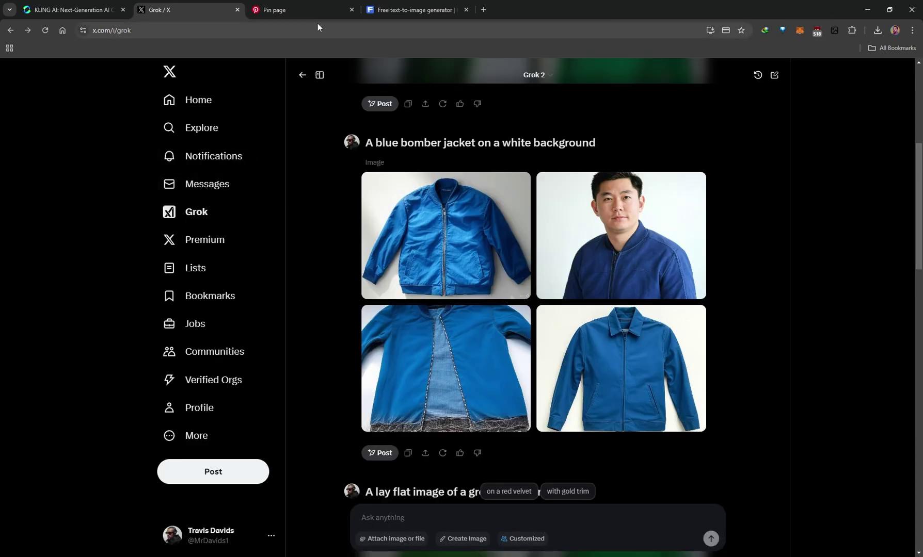
Switch to Pinterest and go back to the search results for "A gucci jacket on a white background"
{"action": "left_click", "coordinate": [298, 10]}
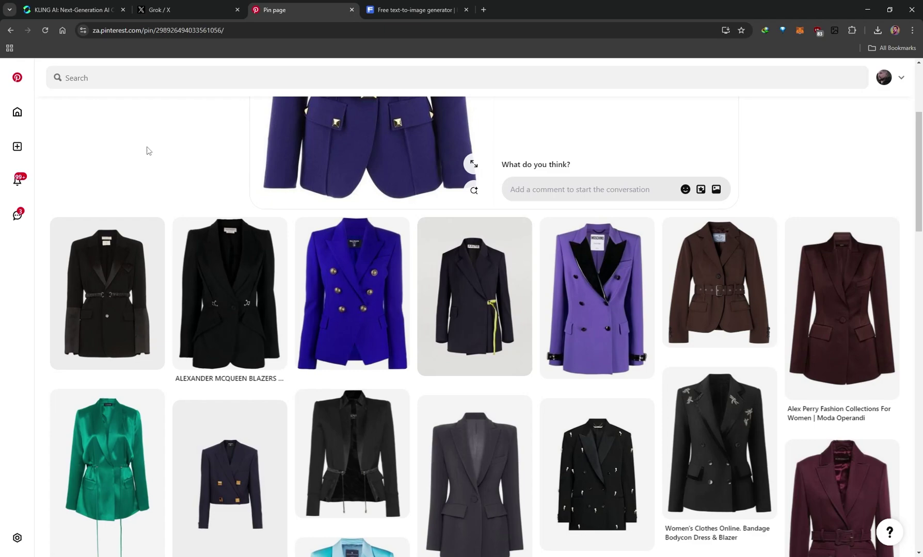
{"action": "left_click", "coordinate": [11, 31]}
{"action": "left_click", "coordinate": [11, 33]}
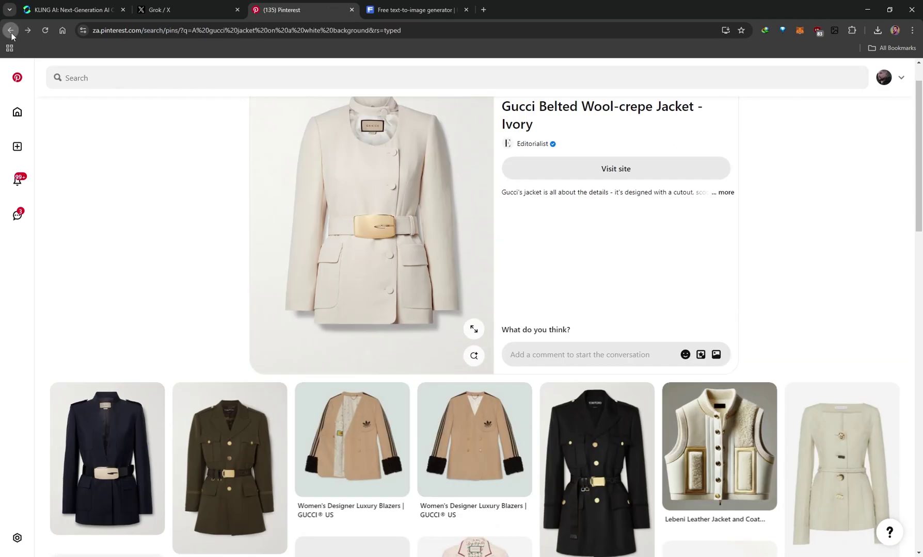
{"action": "left_click", "coordinate": [11, 31]}
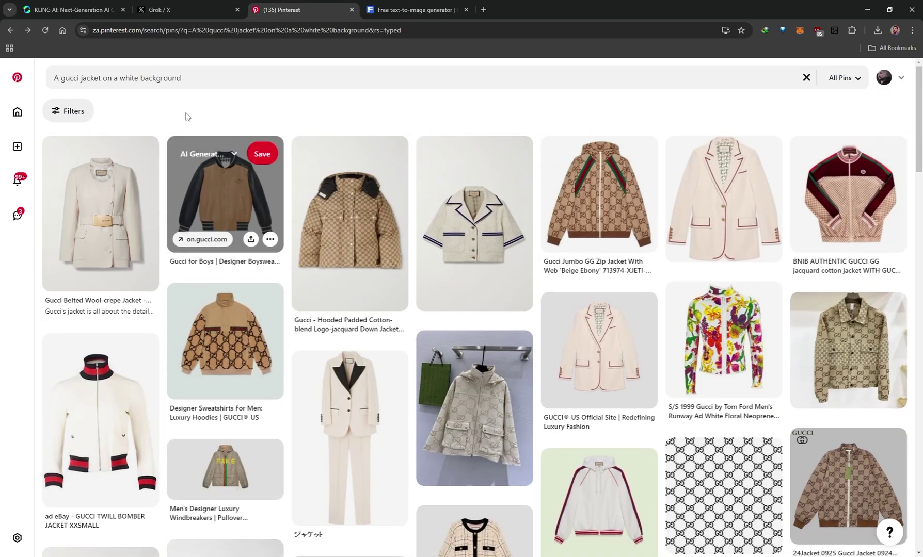
{"action": "left_click", "coordinate": [62, 78]}
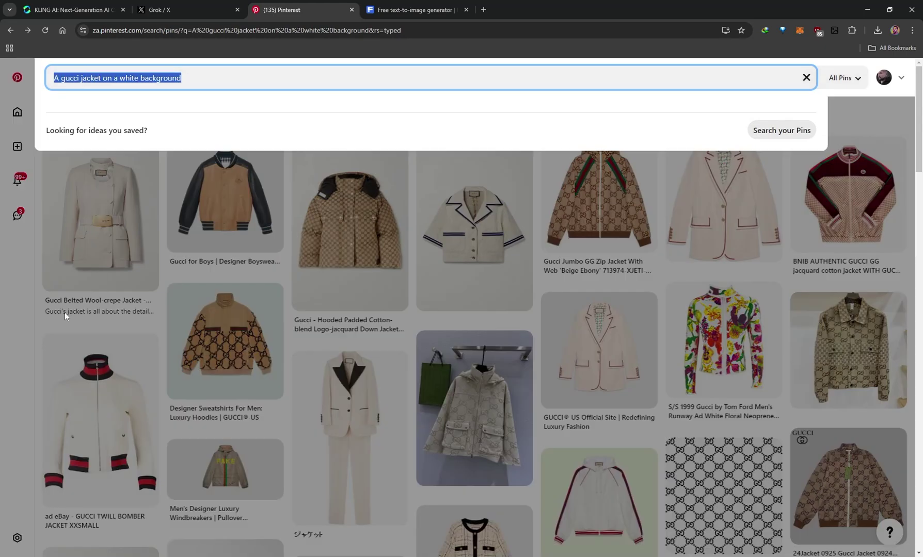
{"action": "left_click", "coordinate": [51, 327]}
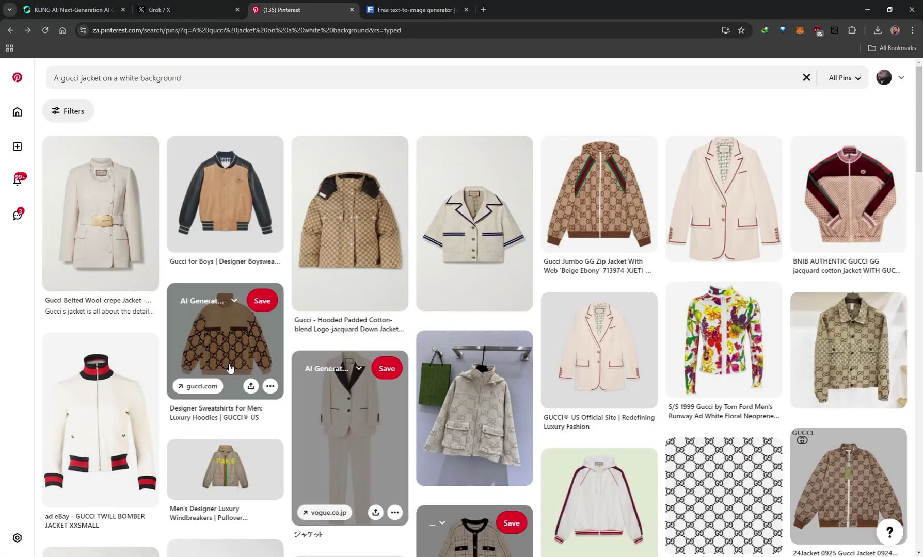
Browse the Gucci jacket search results for garments photographed on plain backgrounds
{"action": "scroll", "coordinate": [387, 385], "scroll_direction": "down", "scroll_amount": 5}
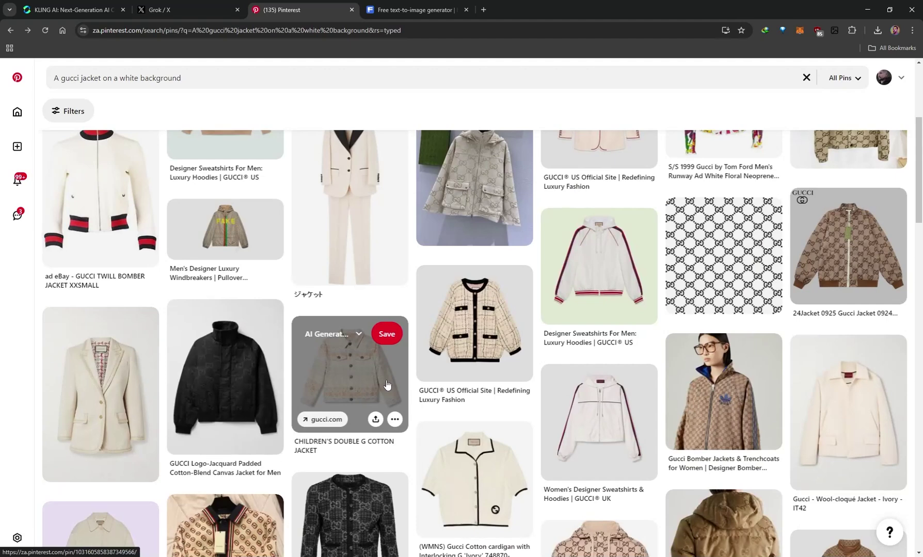
{"action": "scroll", "coordinate": [387, 384], "scroll_direction": "down", "scroll_amount": 2}
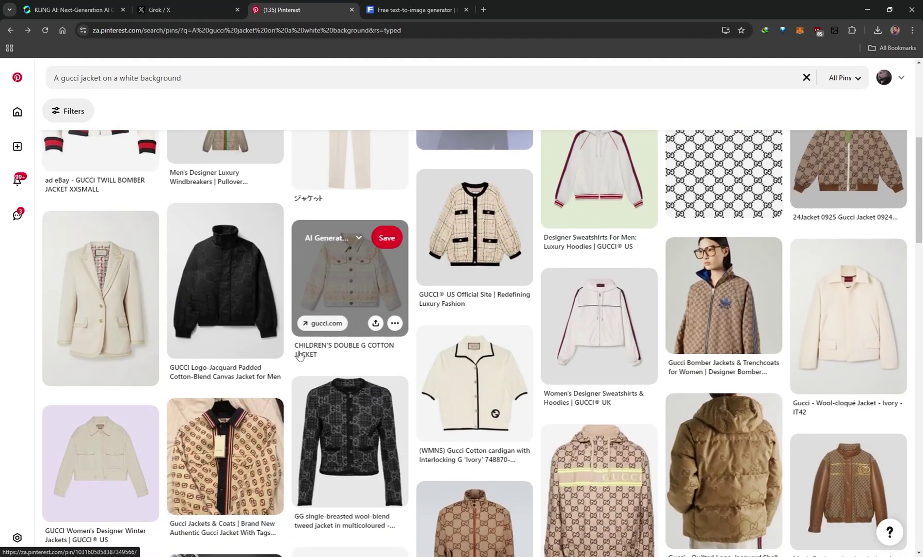
{"action": "scroll", "coordinate": [302, 356], "scroll_direction": "down", "scroll_amount": 10}
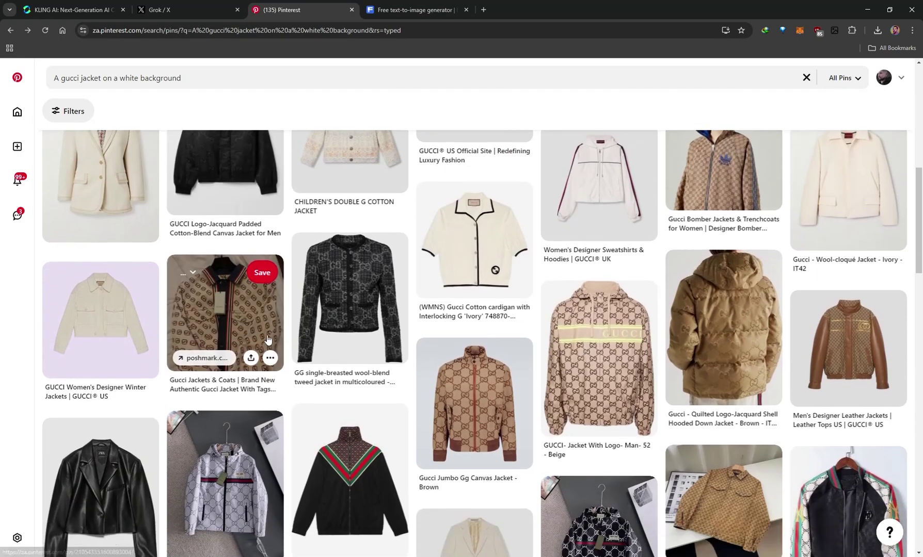
{"action": "scroll", "coordinate": [390, 291], "scroll_direction": "up", "scroll_amount": 4}
{"action": "scroll", "coordinate": [332, 307], "scroll_direction": "down", "scroll_amount": 2}
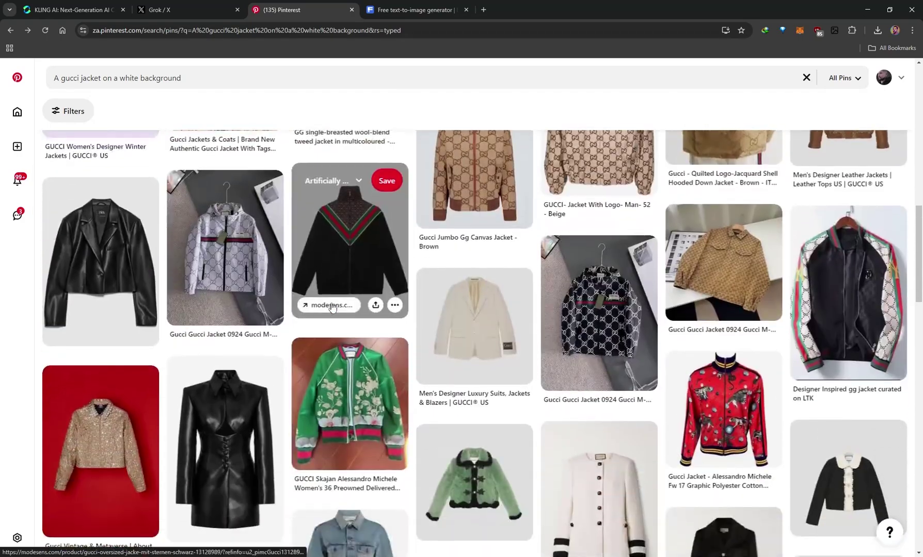
{"action": "scroll", "coordinate": [333, 346], "scroll_direction": "up", "scroll_amount": 2}
{"action": "scroll", "coordinate": [362, 356], "scroll_direction": "down", "scroll_amount": 3}
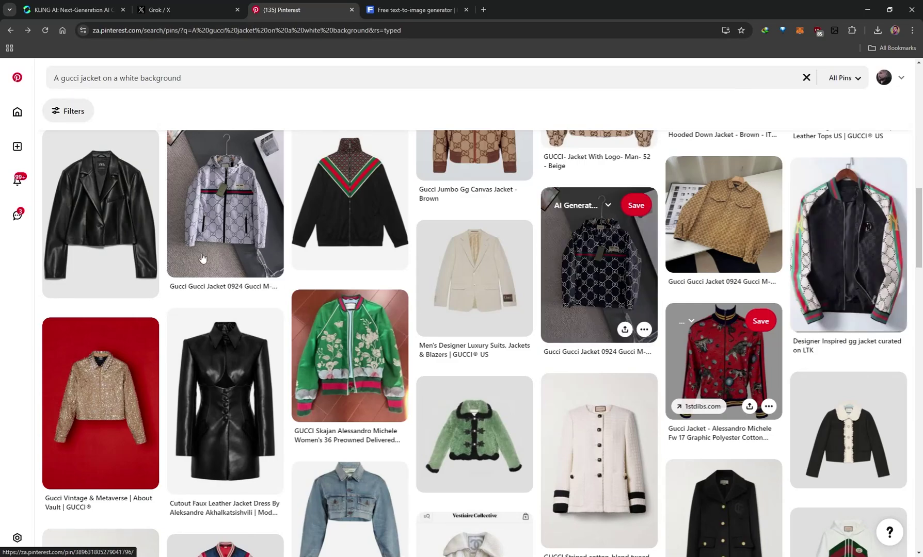
{"action": "scroll", "coordinate": [227, 392], "scroll_direction": "up", "scroll_amount": 3}
{"action": "scroll", "coordinate": [128, 356], "scroll_direction": "up", "scroll_amount": 10}
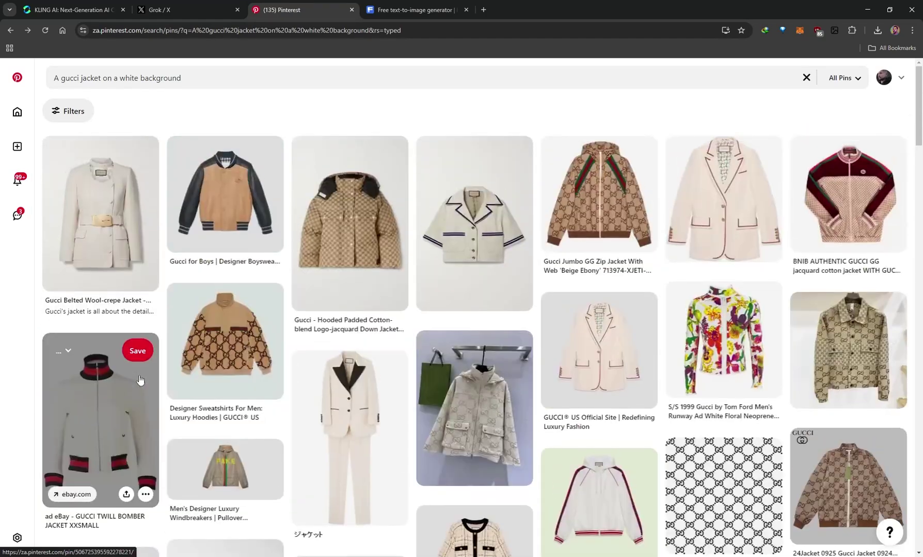
View the pin of the ivory Gucci belted wool-crepe jacket and the related navy belted jacket with similar pins
{"action": "left_click", "coordinate": [125, 238]}
{"action": "scroll", "coordinate": [446, 360], "scroll_direction": "down", "scroll_amount": 3}
{"action": "scroll", "coordinate": [355, 213], "scroll_direction": "up", "scroll_amount": 3}
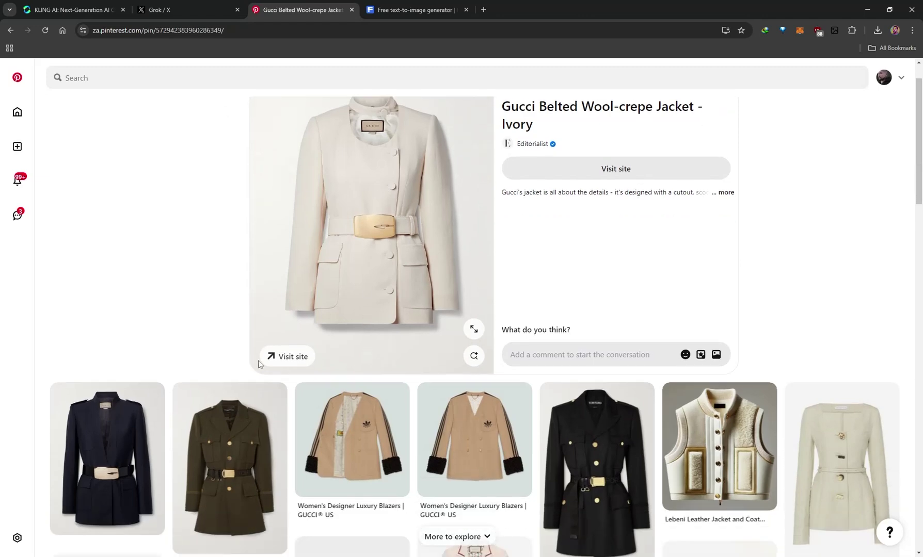
{"action": "left_click", "coordinate": [107, 490]}
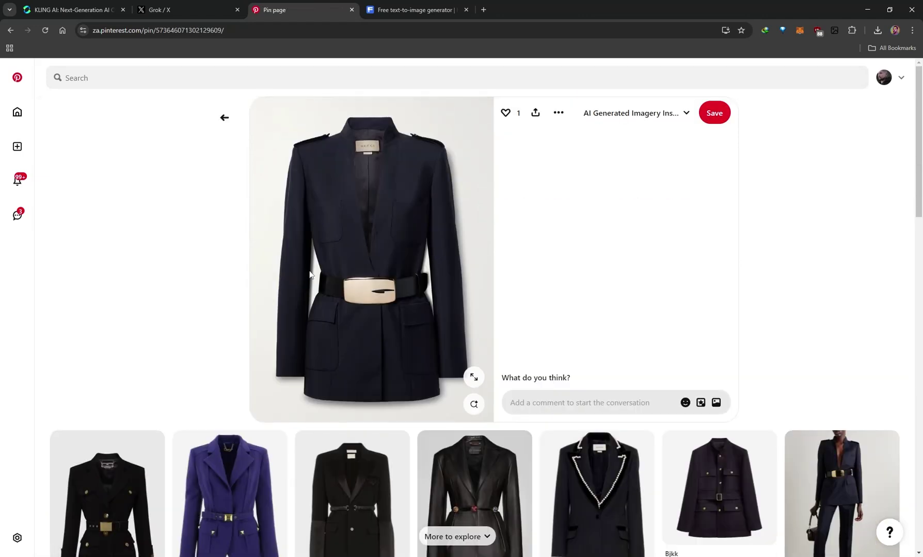
{"action": "scroll", "coordinate": [307, 277], "scroll_direction": "down", "scroll_amount": 3}
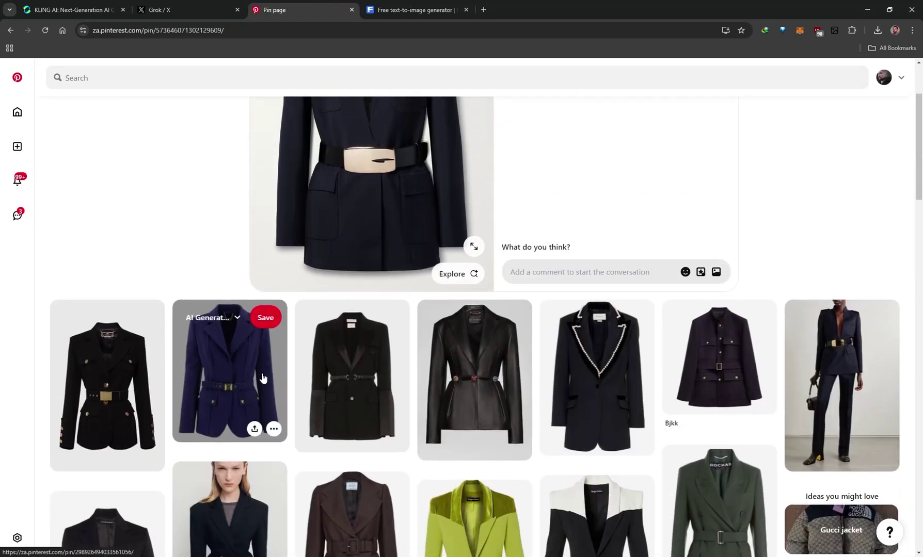
{"action": "scroll", "coordinate": [264, 391], "scroll_direction": "up", "scroll_amount": 3}
{"action": "scroll", "coordinate": [263, 390], "scroll_direction": "down", "scroll_amount": 3}
Open the related pin of the purple belted blazer and look through its similar blazers
{"action": "left_click", "coordinate": [237, 299]}
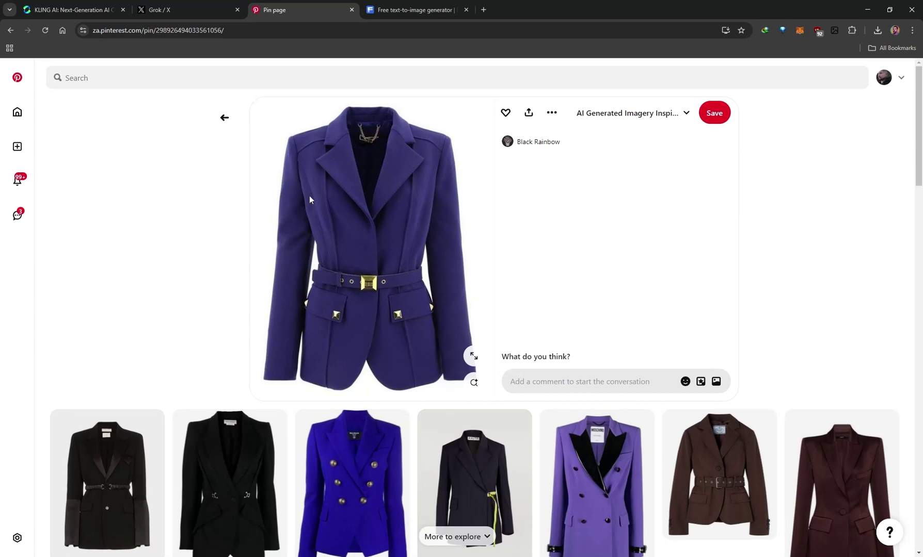
{"action": "scroll", "coordinate": [343, 259], "scroll_direction": "down", "scroll_amount": 2}
{"action": "scroll", "coordinate": [351, 256], "scroll_direction": "up", "scroll_amount": 2}
{"action": "scroll", "coordinate": [351, 257], "scroll_direction": "down", "scroll_amount": 2}
{"action": "scroll", "coordinate": [389, 242], "scroll_direction": "up", "scroll_amount": 2}
{"action": "scroll", "coordinate": [391, 248], "scroll_direction": "down", "scroll_amount": 1}
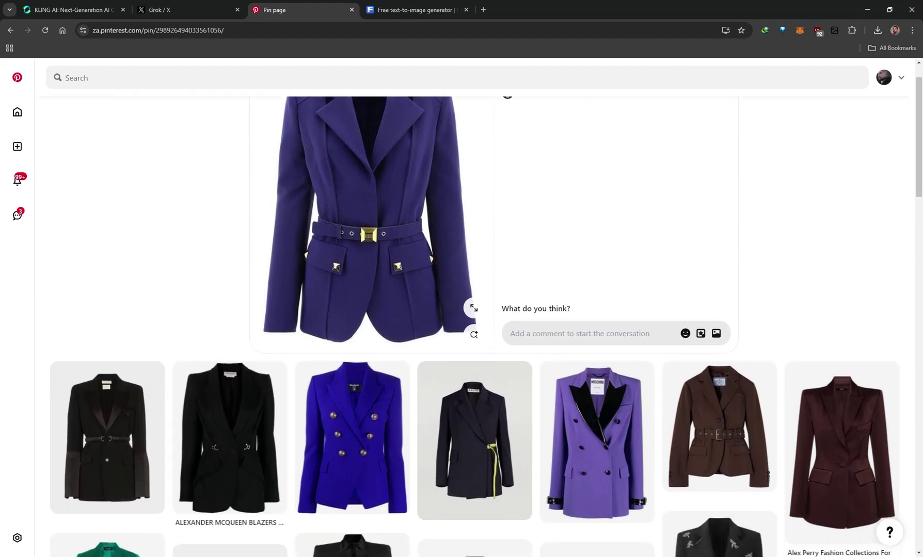
Switch to Kling AI and compare the portrait and black-and-gold blazer references with the generated foggy cathedral runway video
{"action": "key", "text": "ctrl+1"}
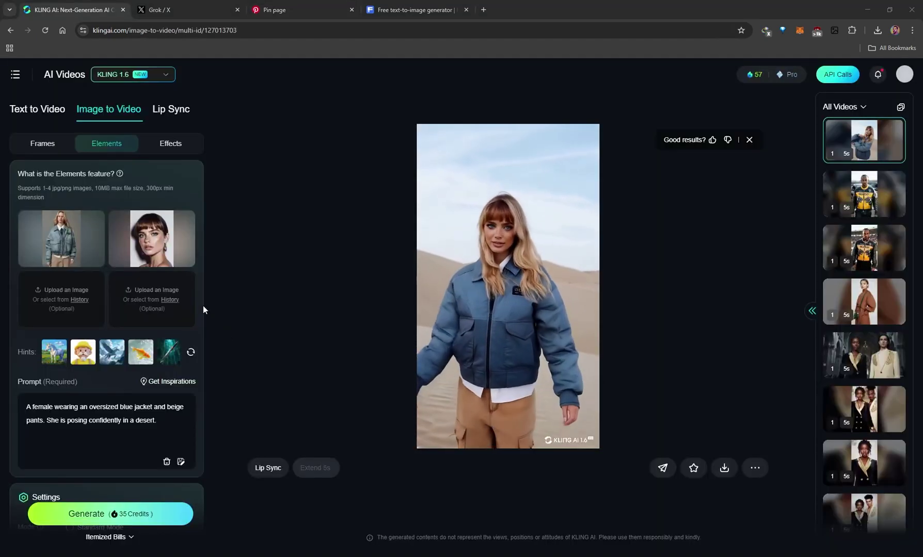
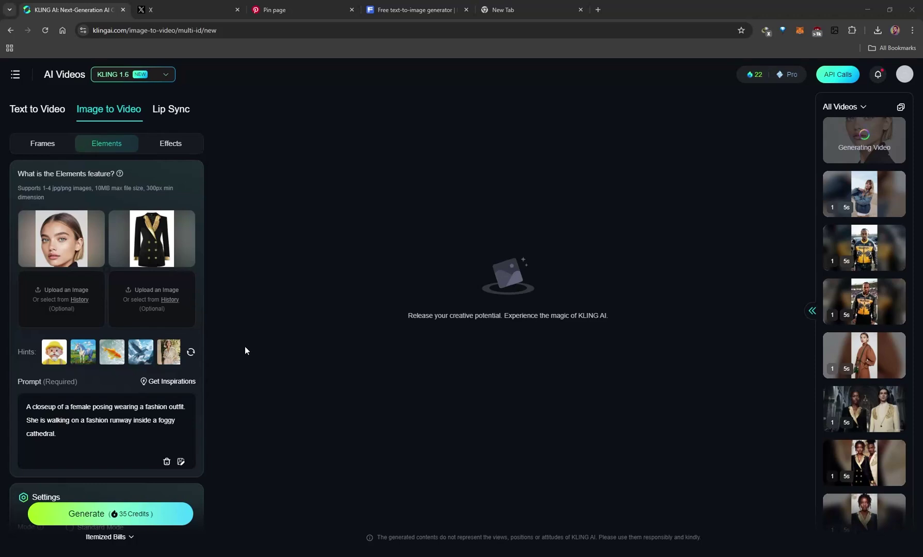
{"action": "mouse_move", "coordinate": [81, 252]}
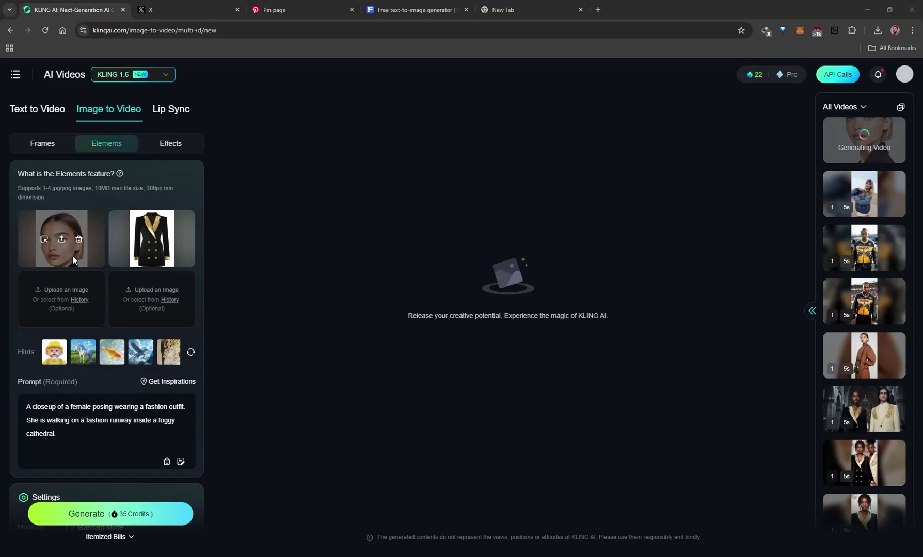
{"action": "mouse_move", "coordinate": [143, 254]}
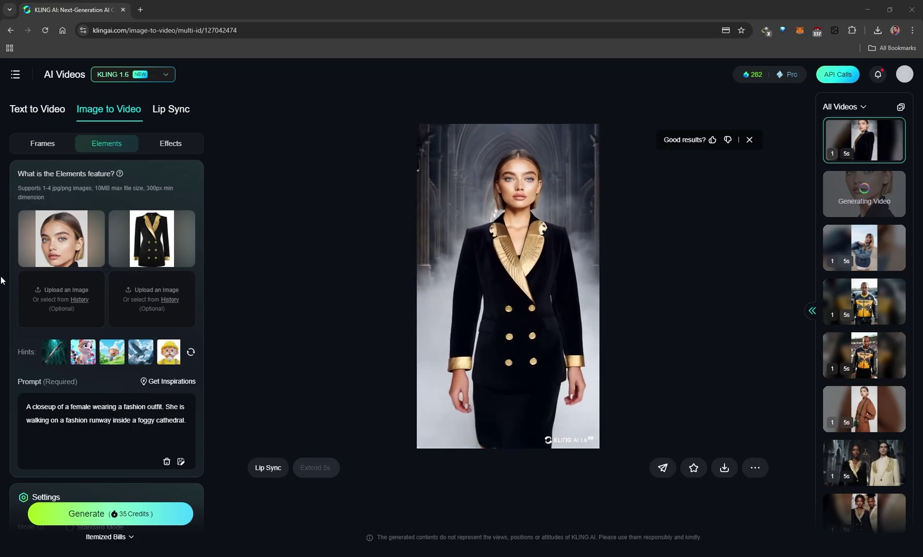
{"action": "mouse_move", "coordinate": [282, 261]}
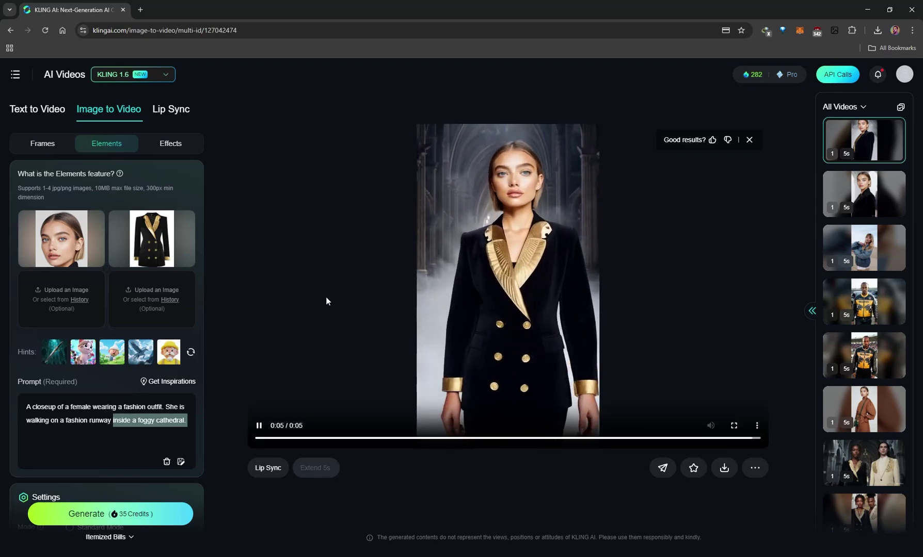
{"action": "mouse_move", "coordinate": [40, 248]}
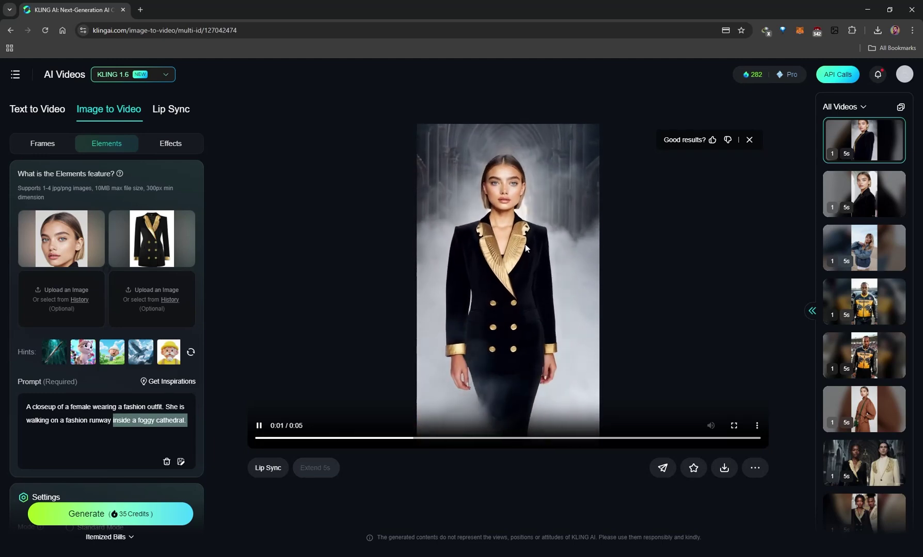
Highlight the full foggy cathedral runway prompt and generate another video from the portrait and blazer references
{"action": "left_click", "coordinate": [151, 420]}
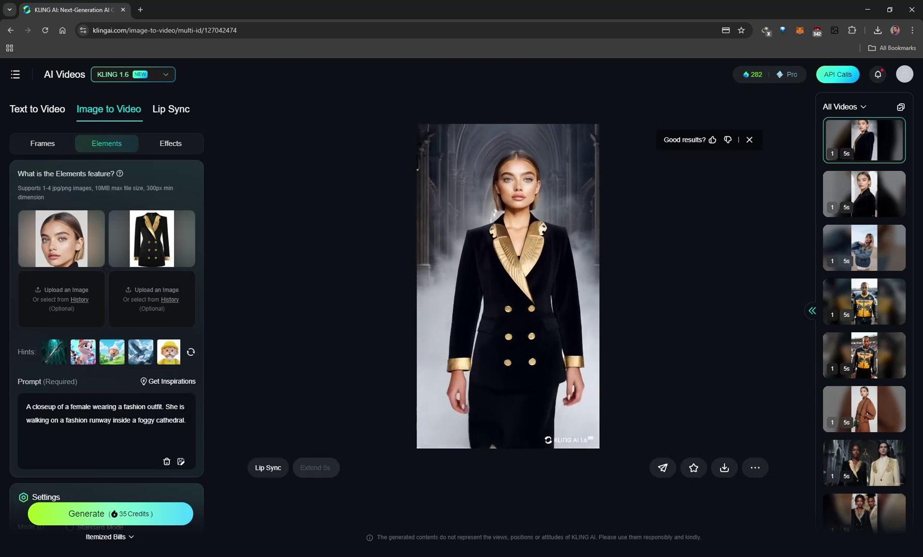
{"action": "key", "text": "ctrl+a"}
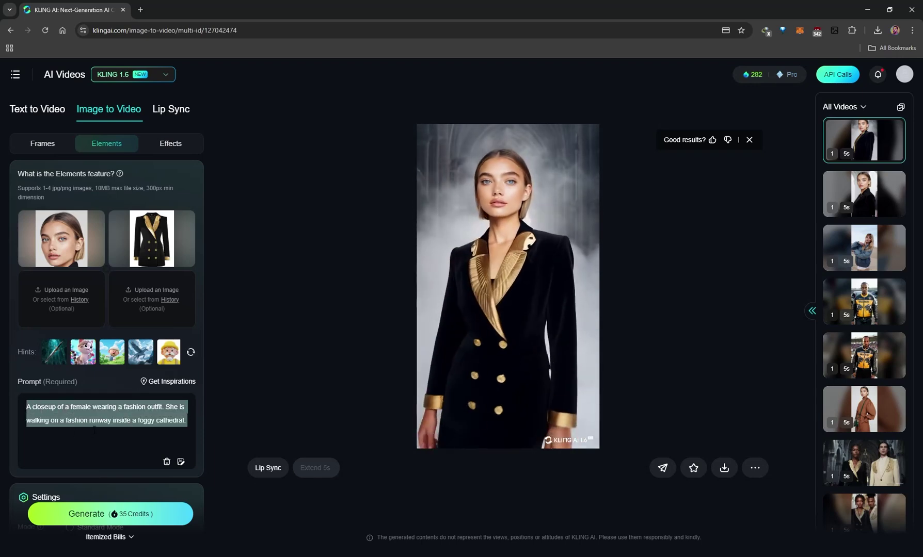
{"action": "left_click", "coordinate": [110, 514]}
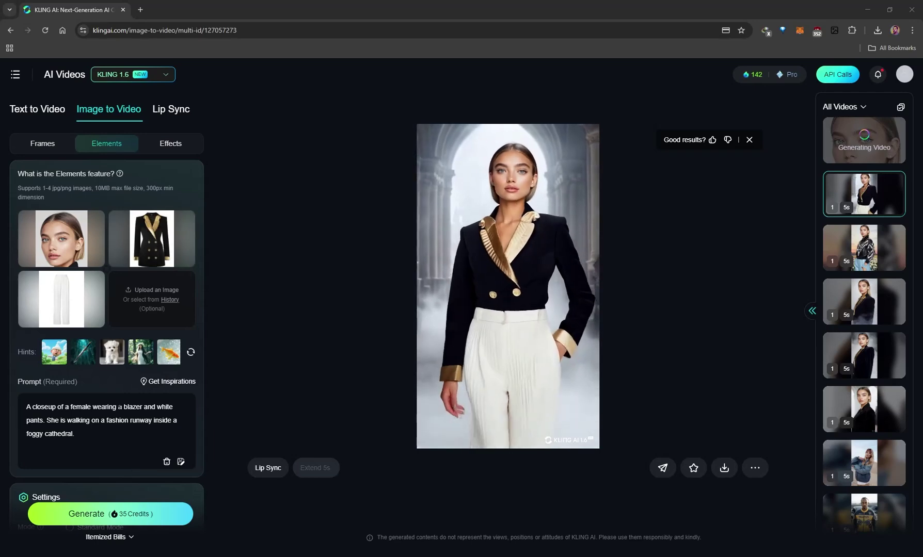
Highlight "a blazer and white pants" in the cathedral prompt and the white tulips sentence in the jacket-and-pants prompt, checking references against the video
{"action": "left_click_drag", "start_coordinate": [118, 407], "coordinate": [44, 420]}
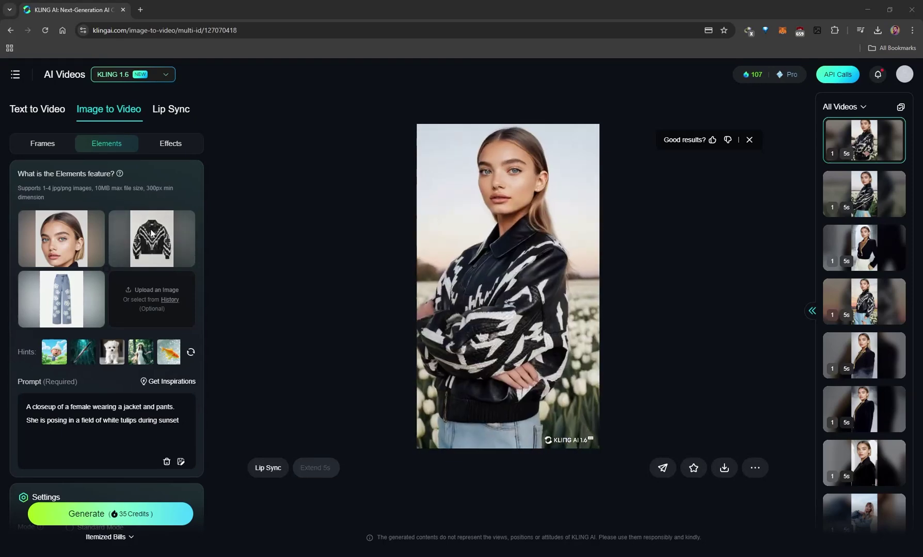
{"action": "mouse_move", "coordinate": [581, 251]}
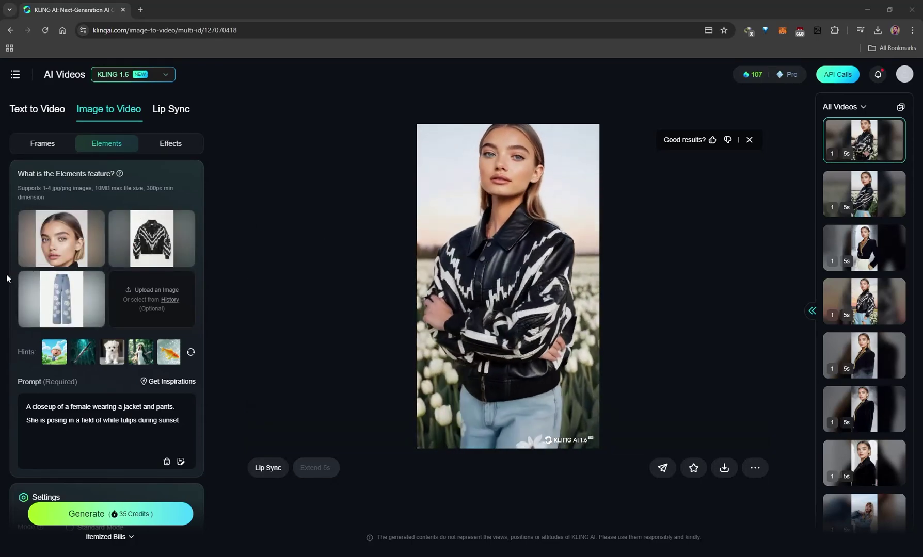
{"action": "mouse_move", "coordinate": [47, 286]}
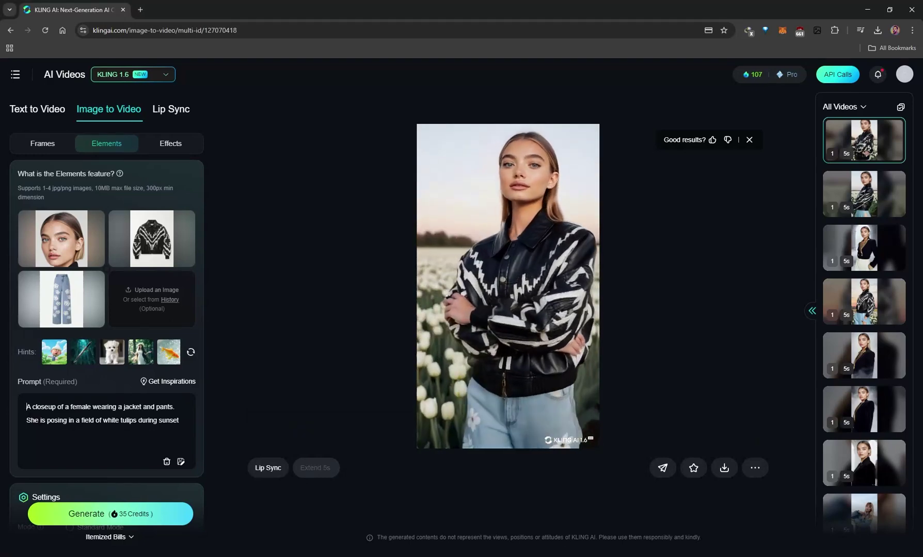
{"action": "left_click_drag", "start_coordinate": [27, 420], "coordinate": [179, 420]}
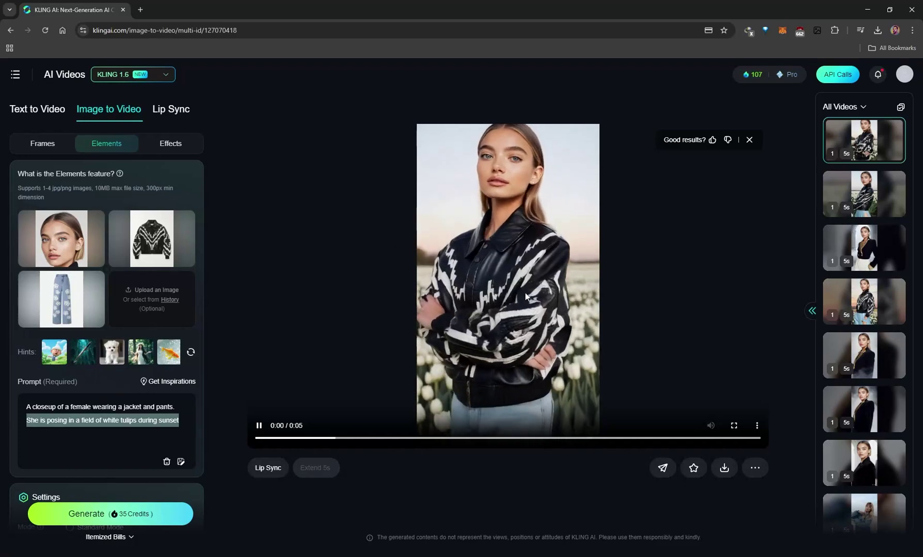